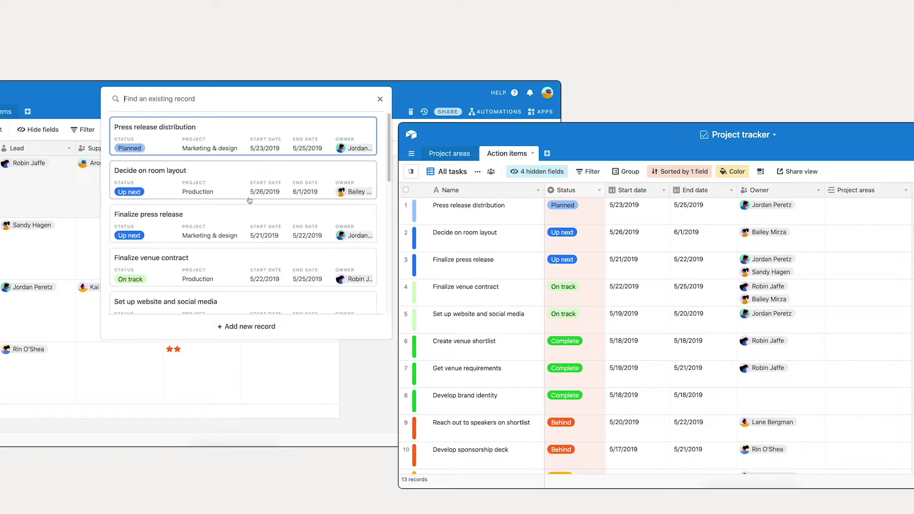
Link the Create venue shortlist task, then link the first Facebook post asset to #SheSuite
scroll(245, 267, "down", 3)
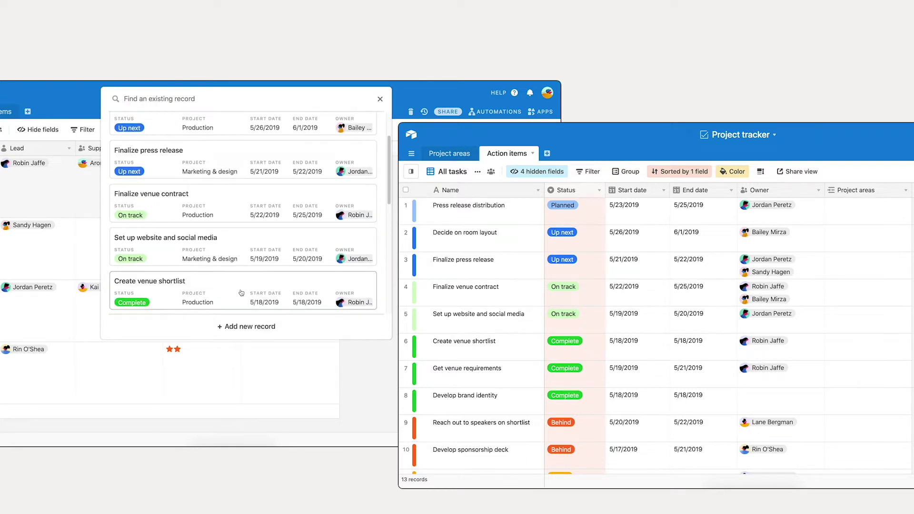
left_click(241, 292)
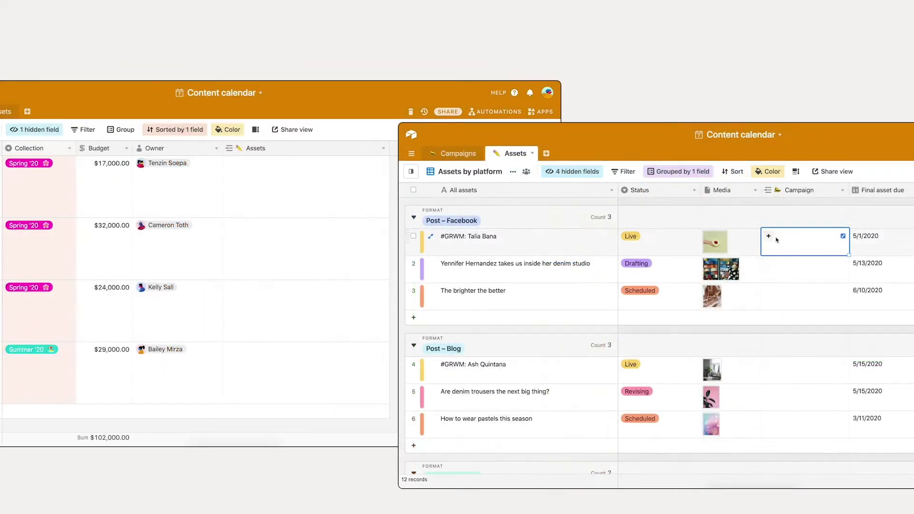
left_click(765, 237)
left_click(761, 178)
Link the second asset to #SheSuite and The brighter the better to American Denim
left_click(785, 266)
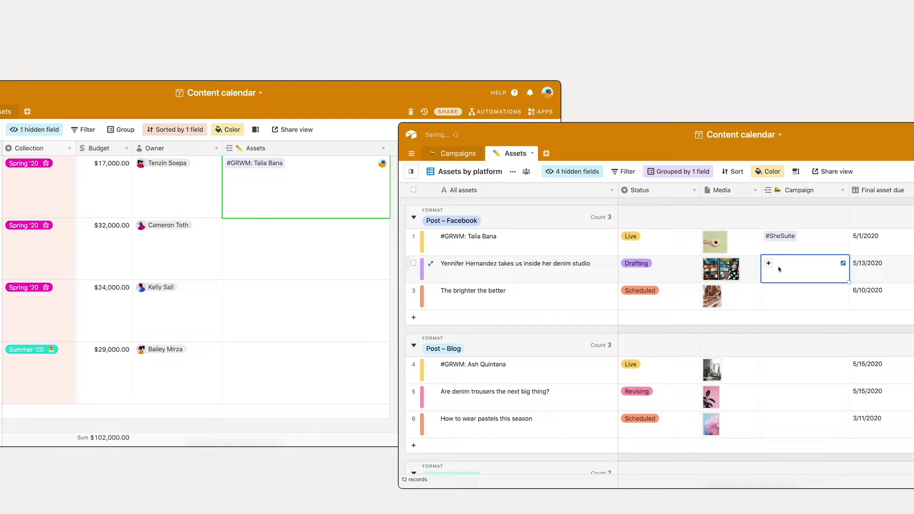
left_click(765, 264)
left_click(761, 179)
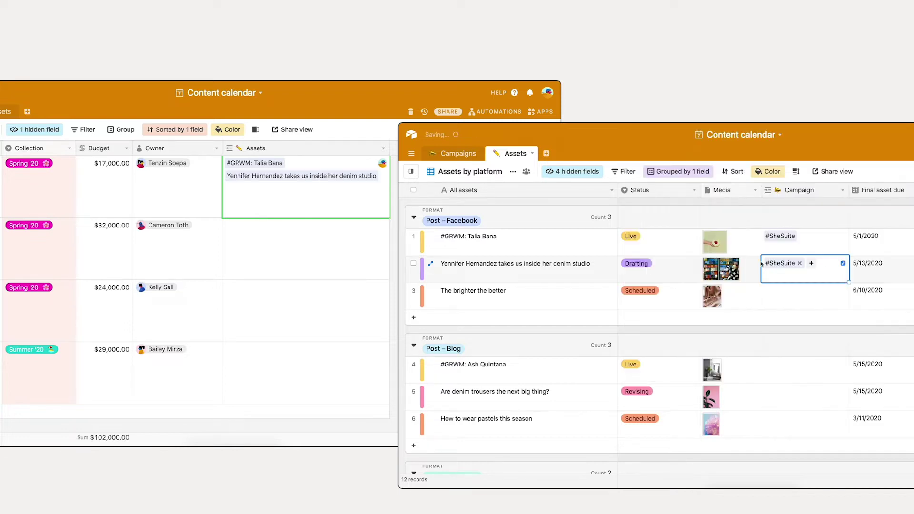
left_click(767, 292)
left_click(767, 291)
left_click(666, 240)
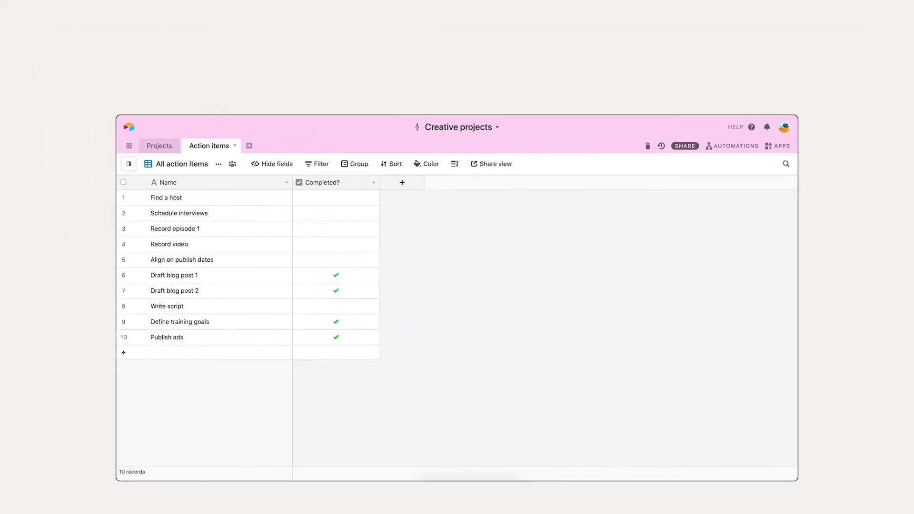
Create an Action items field in Projects that links to the Action items table
type("Action items")
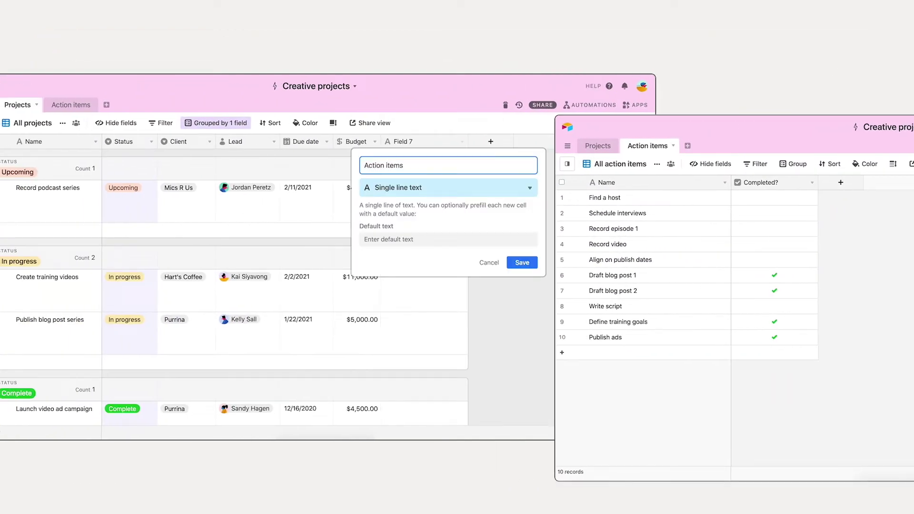
left_click(447, 187)
left_click(409, 206)
left_click(417, 221)
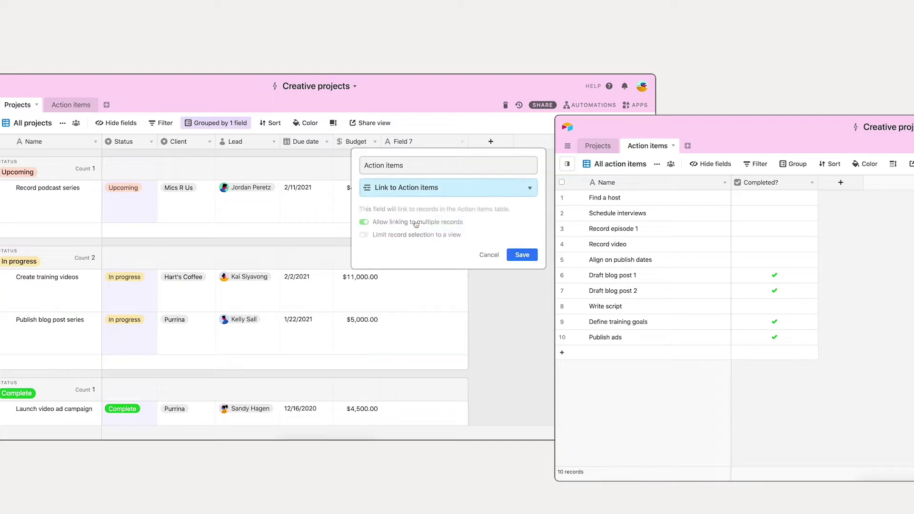
left_click(521, 256)
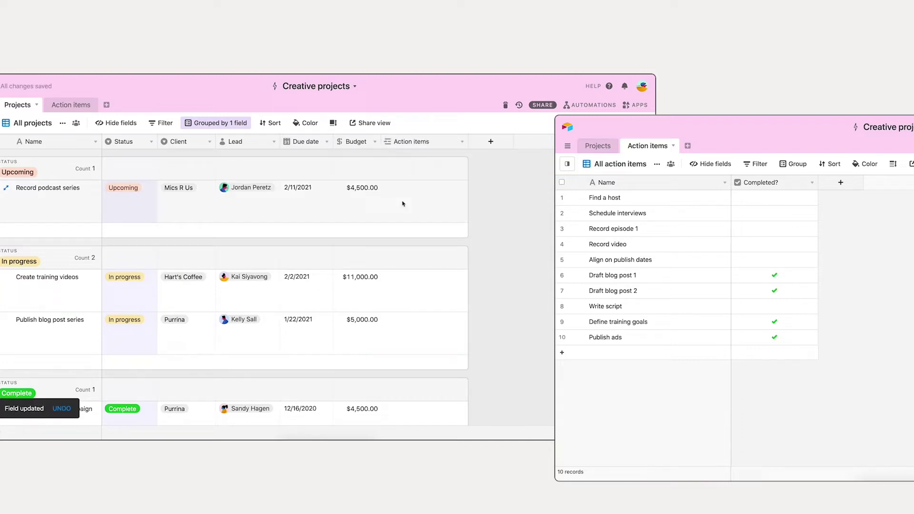
Link Find a host, Schedule interviews and Record episode 1 to Record podcast series
left_click(401, 201)
left_click(389, 190)
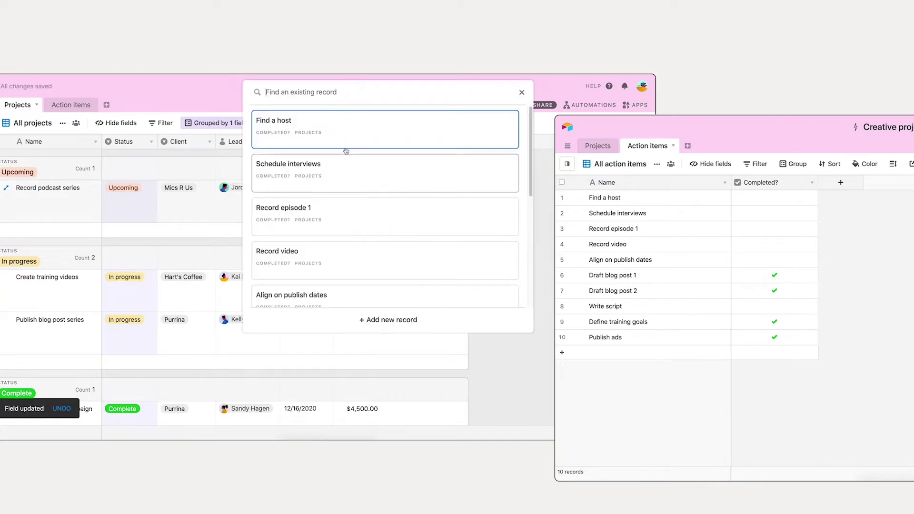
left_click(321, 128)
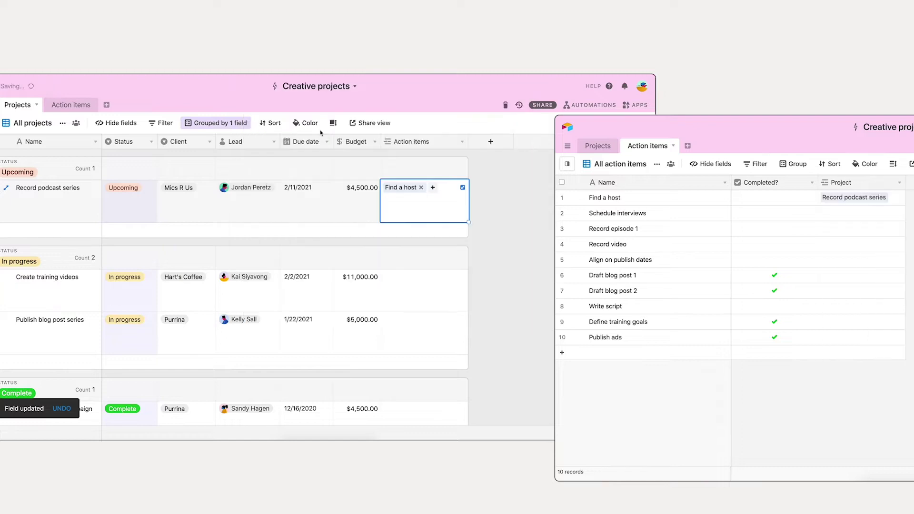
left_click(413, 188)
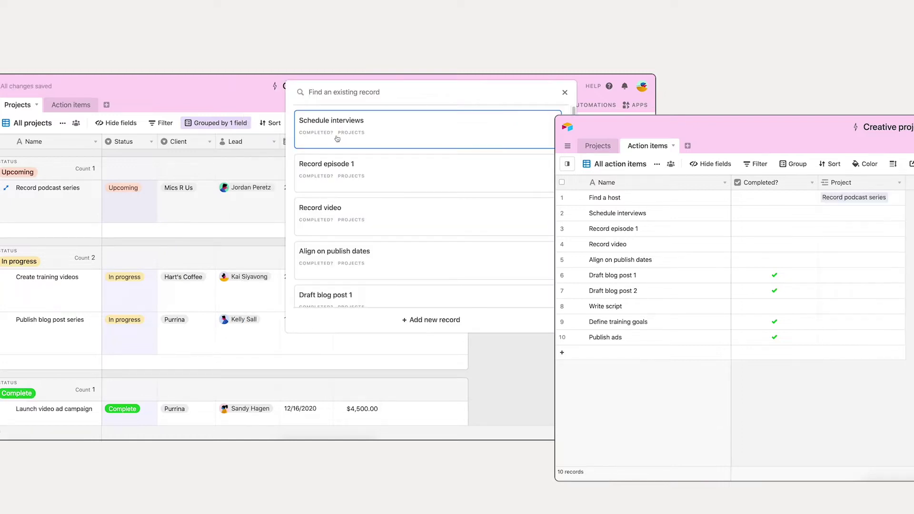
left_click(339, 139)
left_click(459, 201)
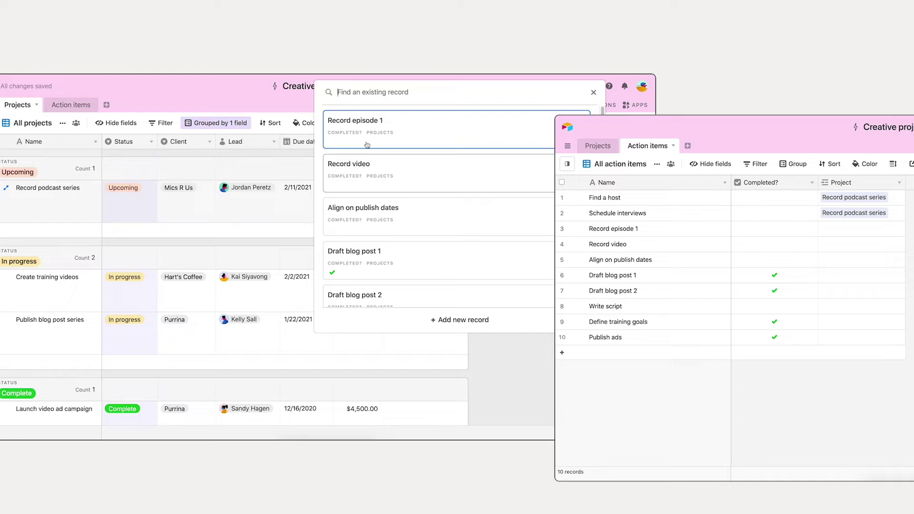
left_click(362, 126)
key("Escape")
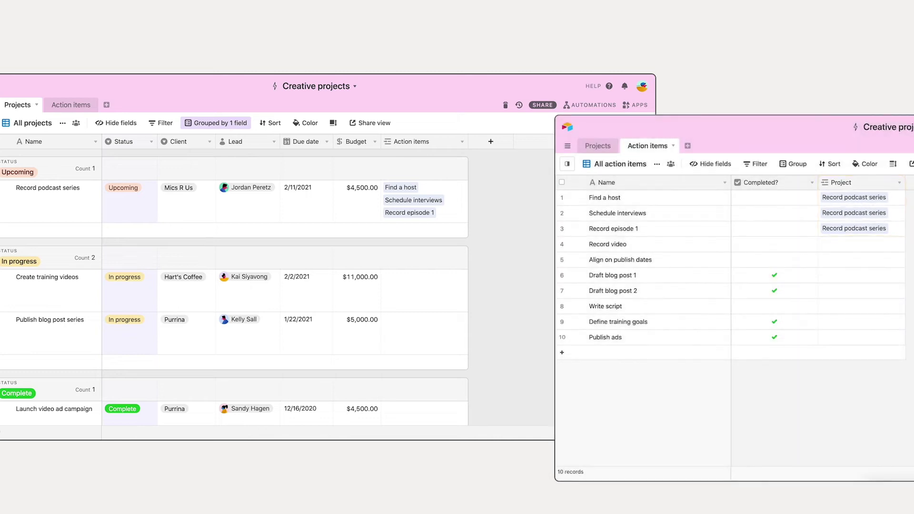
Set the Project of Record video, Write script and Define training goals to Create training videos
left_click(821, 243)
left_click(823, 245)
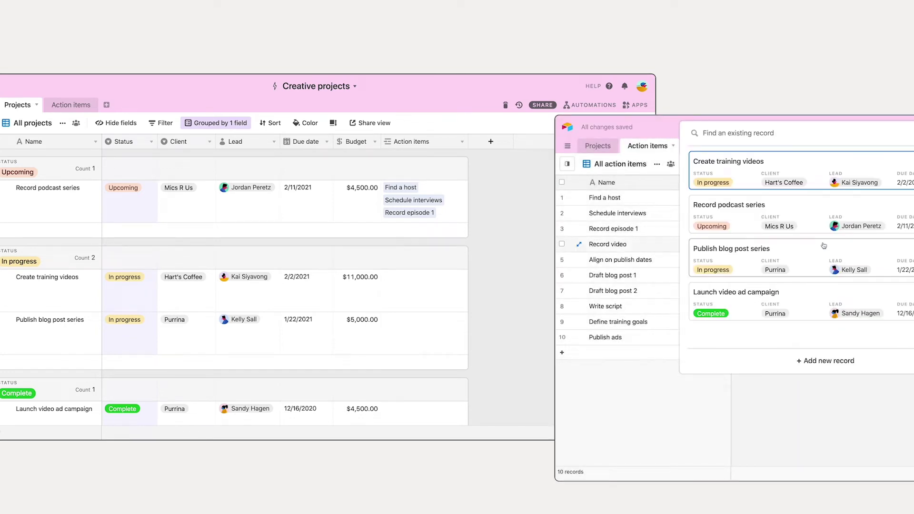
left_click(802, 171)
left_click(828, 309)
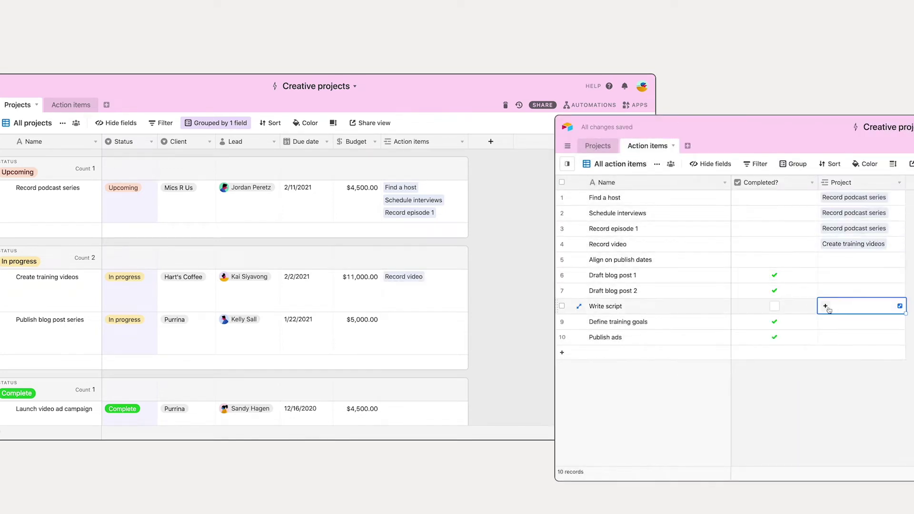
left_click(826, 306)
left_click(790, 225)
left_click(827, 316)
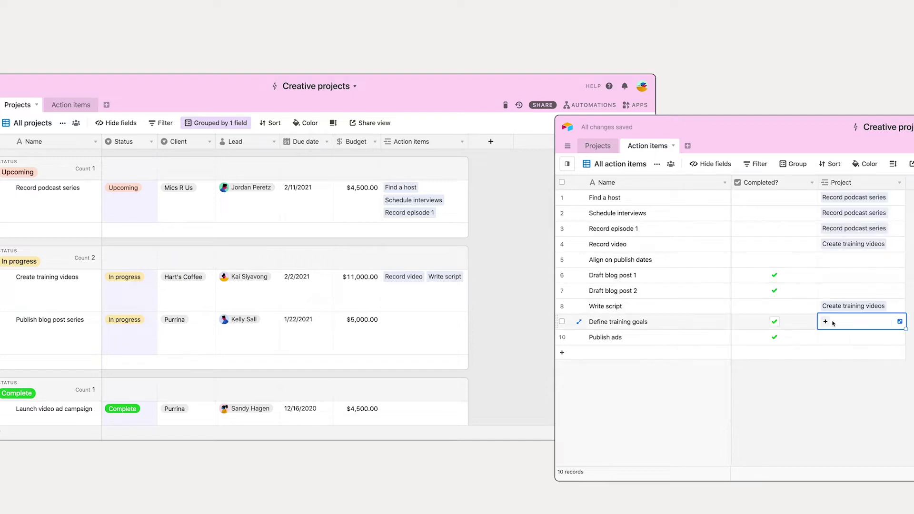
left_click(827, 315)
left_click(784, 241)
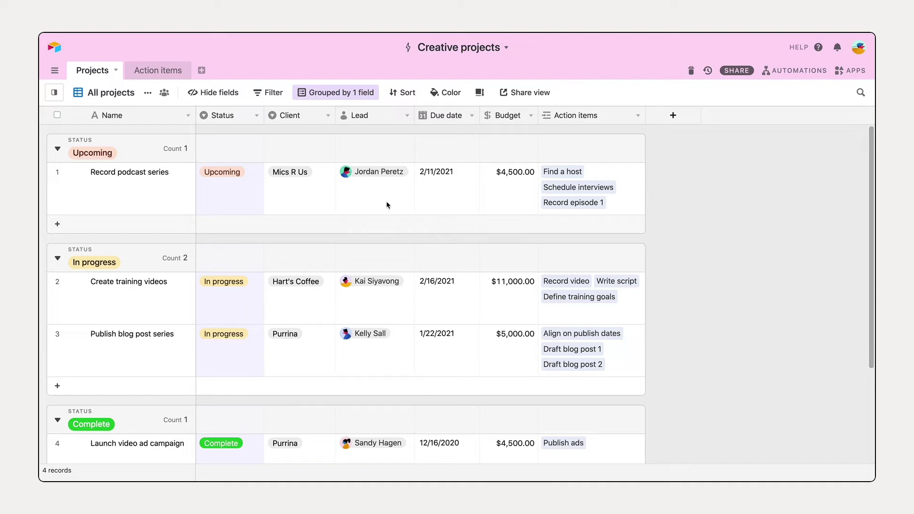
Convert the Client field to a Link to another record field using a new Clients table
left_click(323, 180)
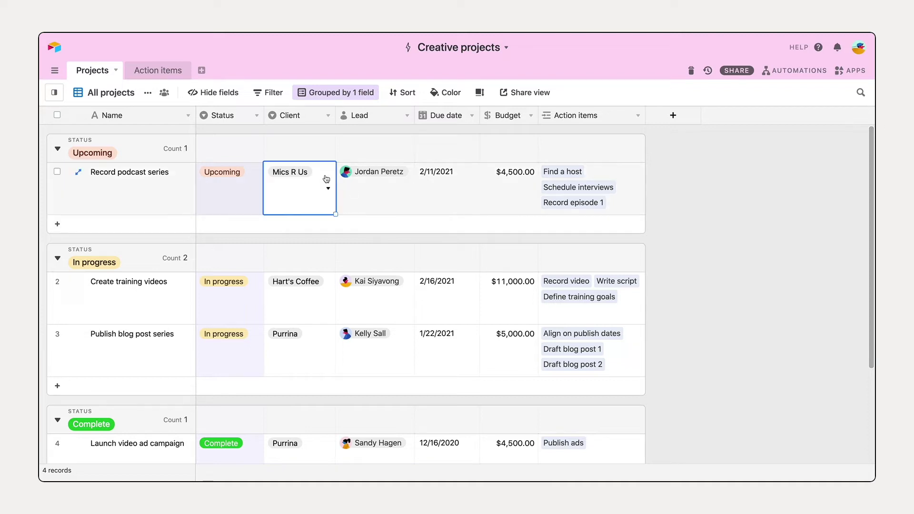
left_click(326, 186)
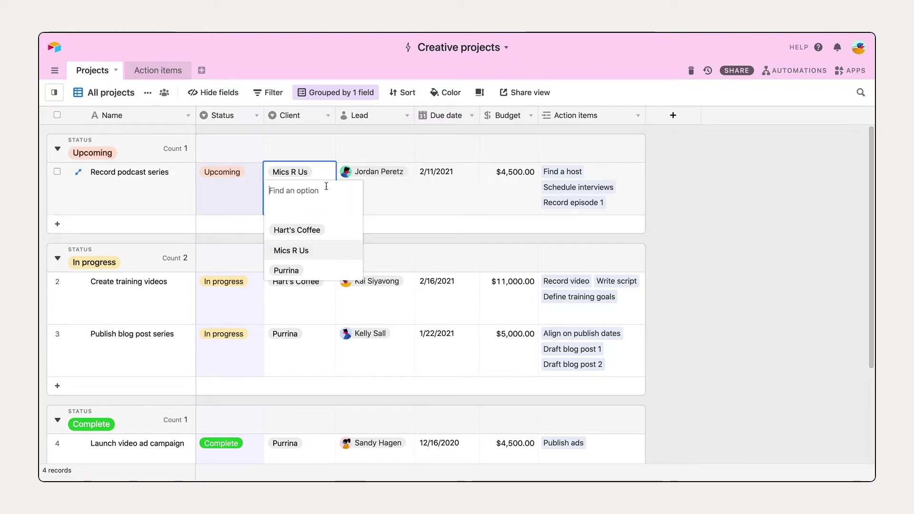
left_click(325, 173)
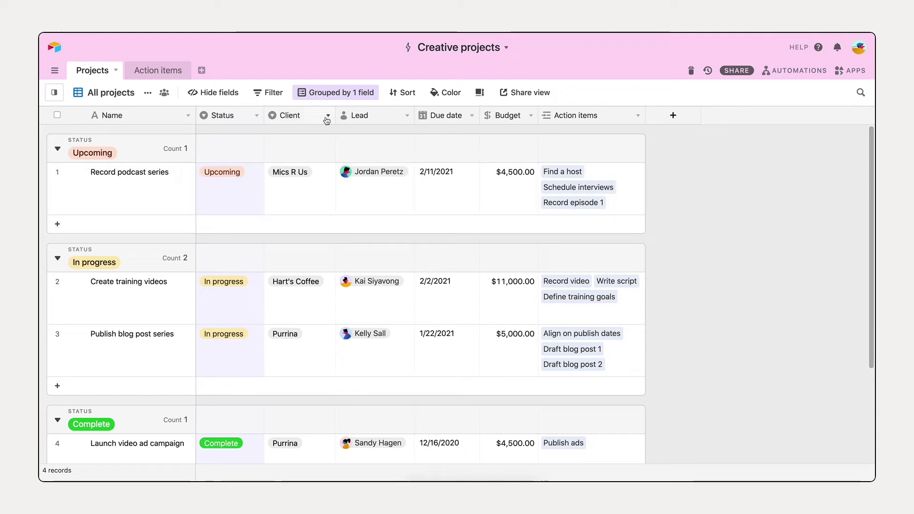
left_click(327, 117)
left_click(323, 132)
left_click(374, 172)
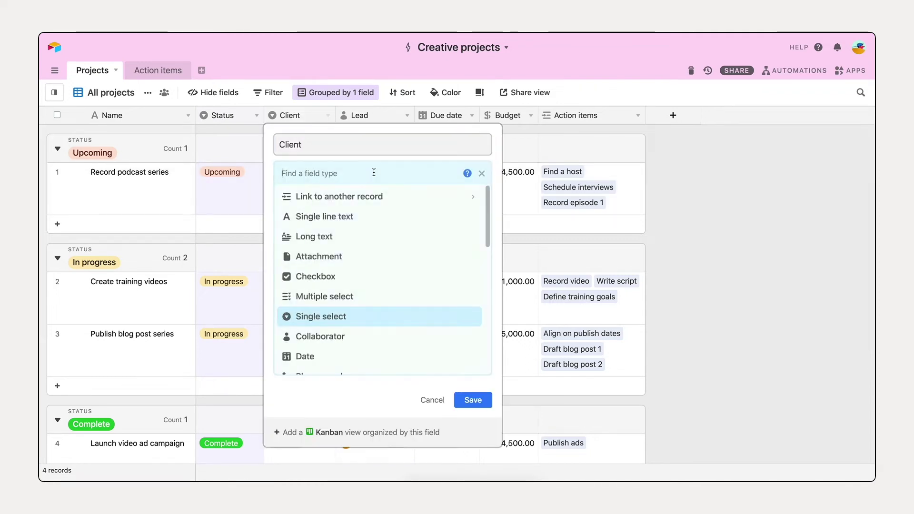
left_click(375, 196)
left_click(376, 236)
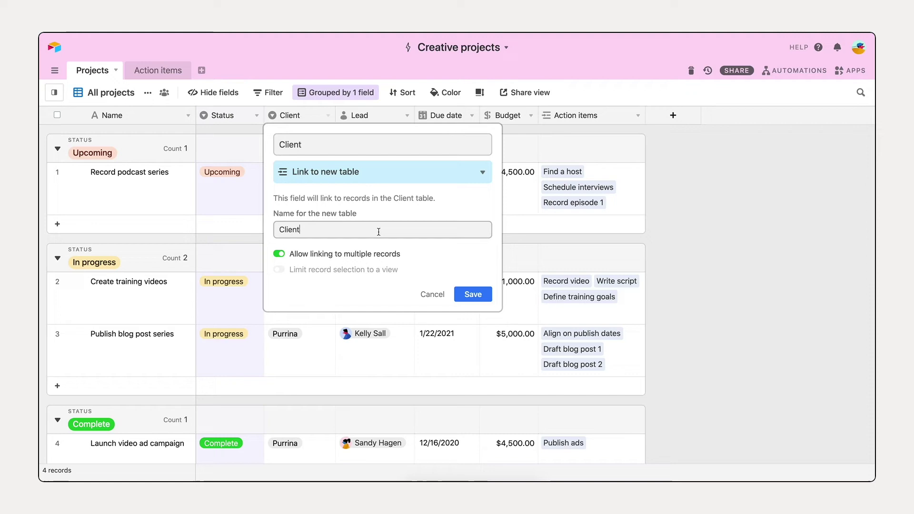
type("s")
left_click(473, 294)
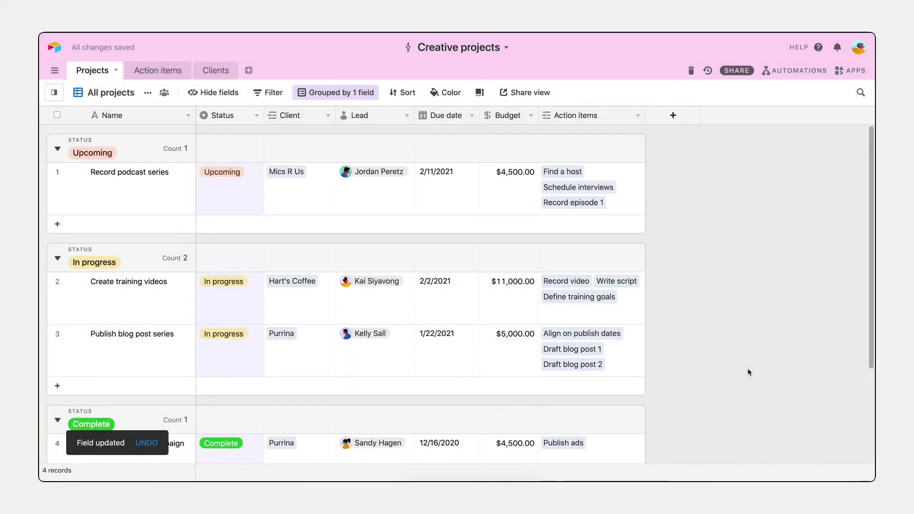
Add a Long text field named Address to the Clients table
left_click(216, 70)
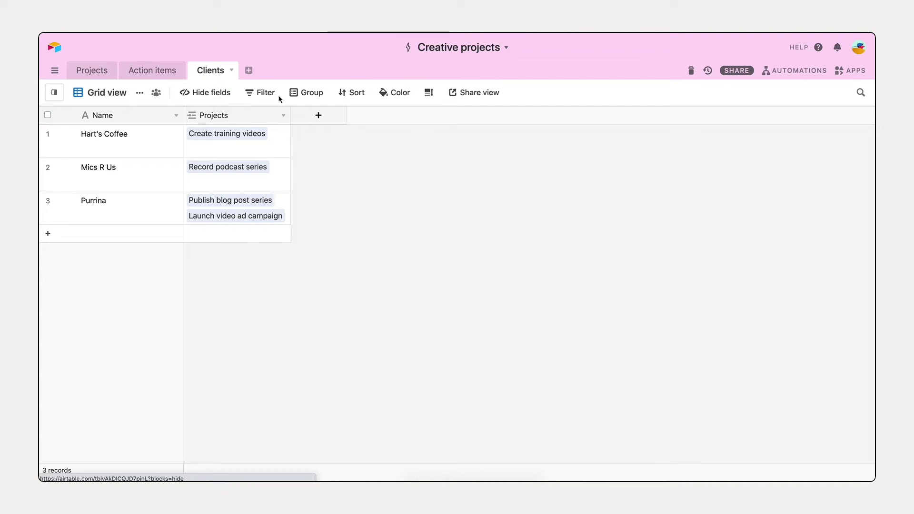
left_click(317, 116)
type("Address")
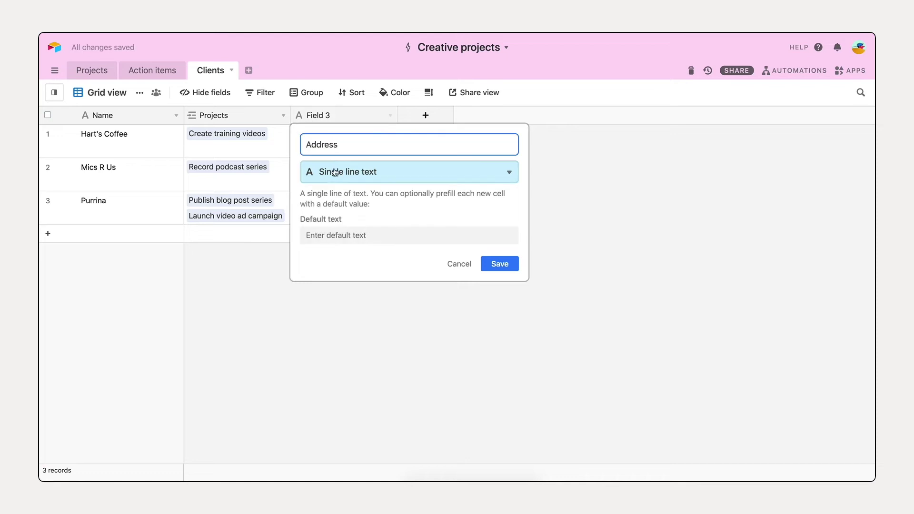
left_click(328, 172)
left_click(356, 231)
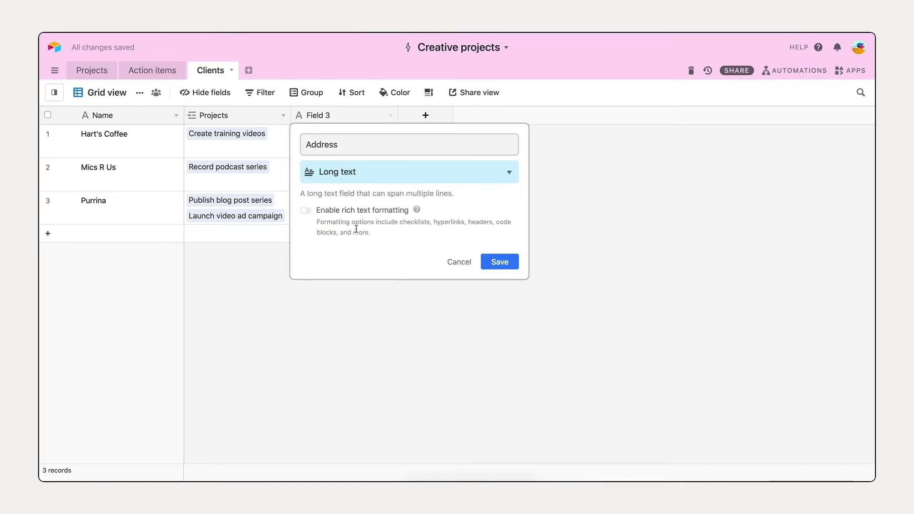
left_click(490, 262)
Enter Hart's Coffee's street address in its Address cell
left_click(346, 141)
type("350 Rose Avenue")
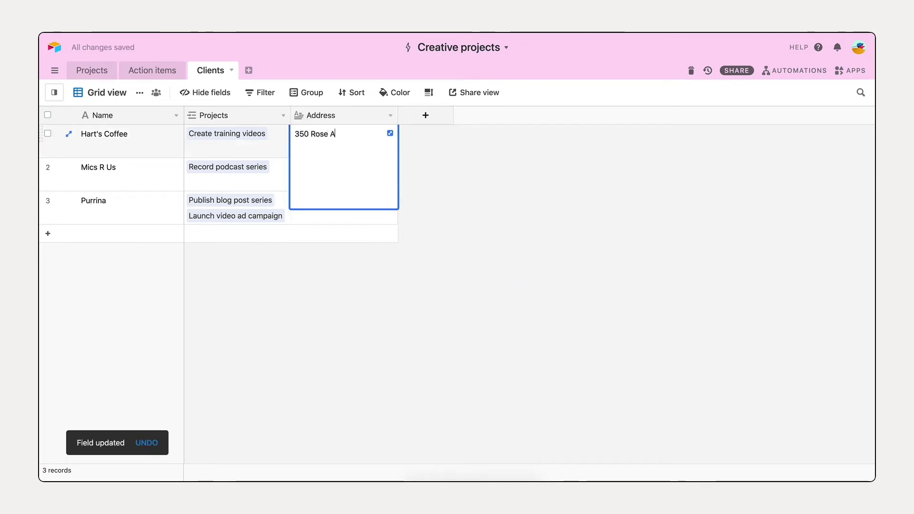
key("Escape")
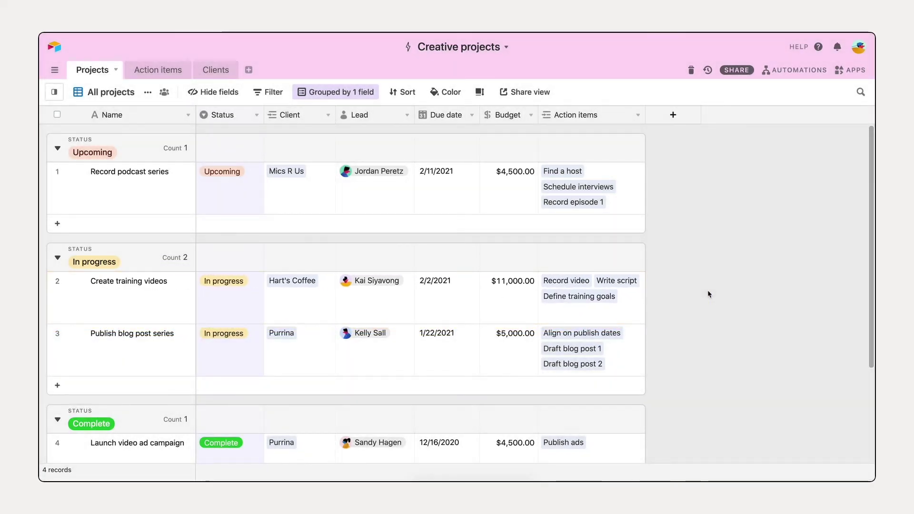
Expand Create training videos' linked action items and view the full Define training goals record
left_click(609, 312)
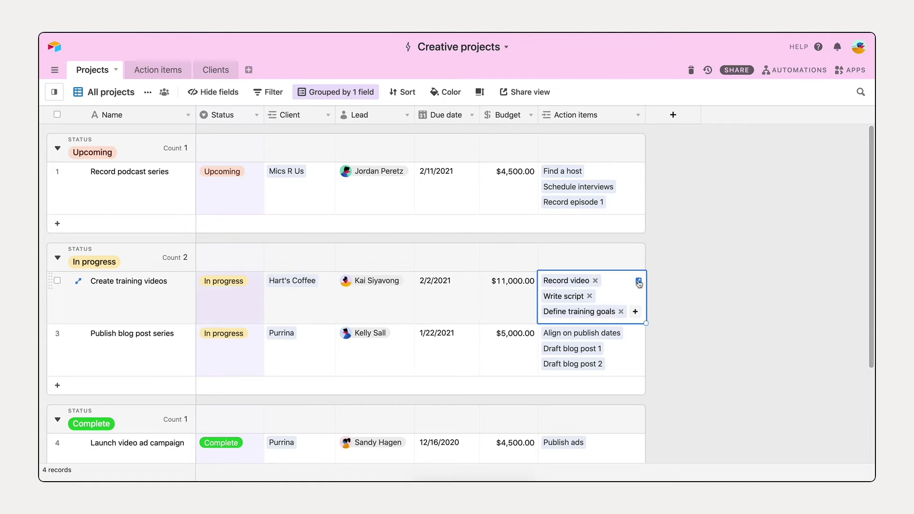
left_click(638, 281)
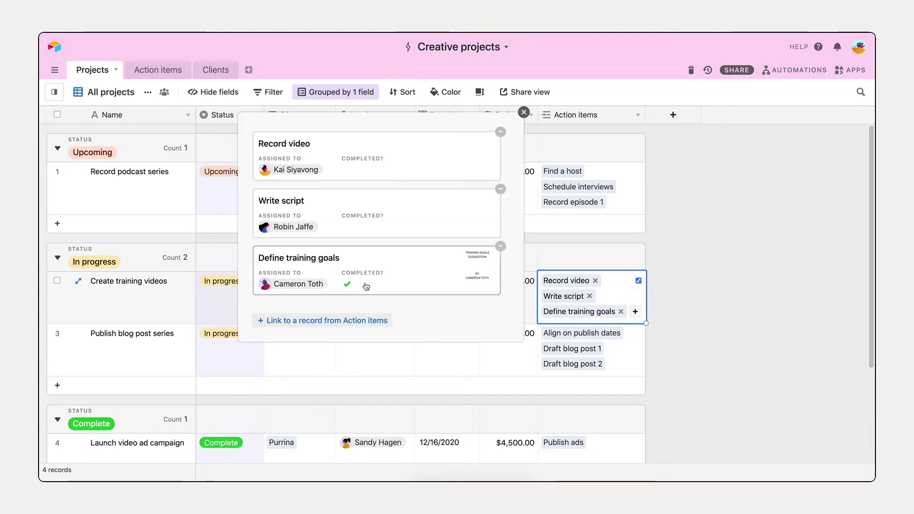
left_click(471, 295)
scroll(614, 253, "down", 2)
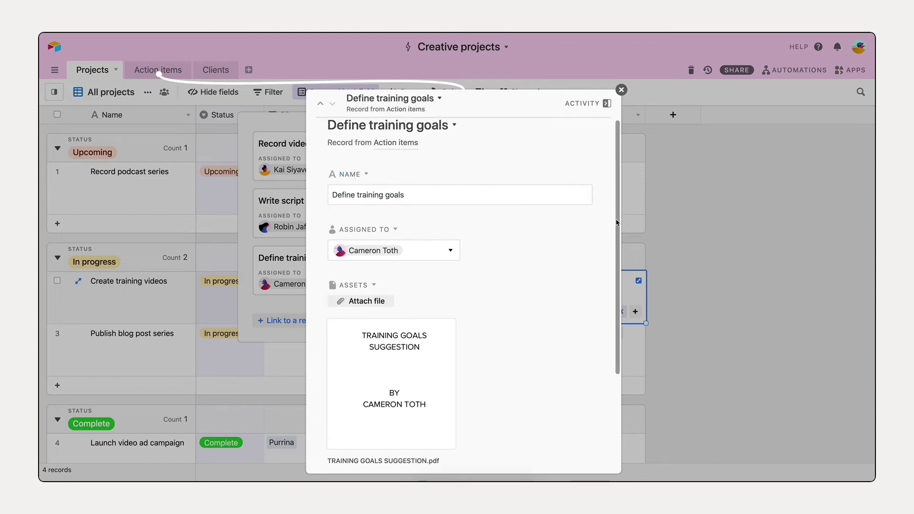
scroll(613, 253, "down", 3)
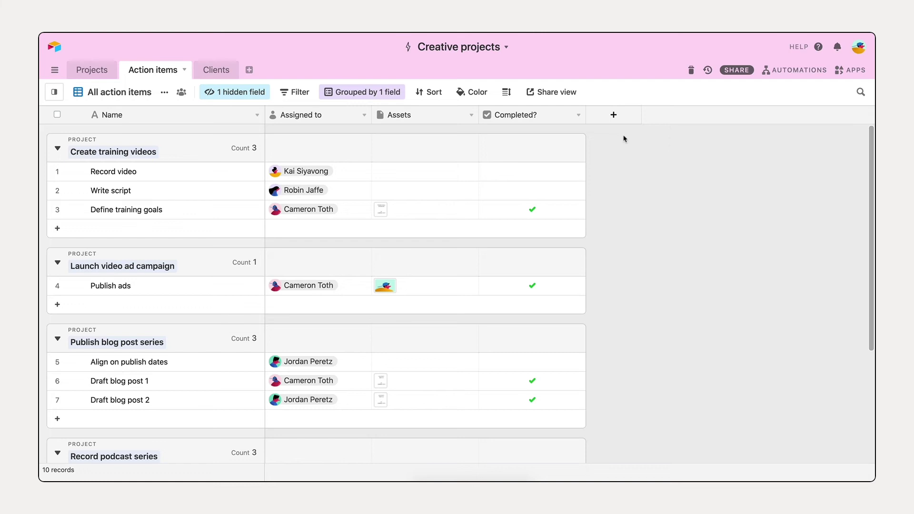
Add a Project due date lookup field that shows Due date through the Project link
left_click(614, 115)
type("P")
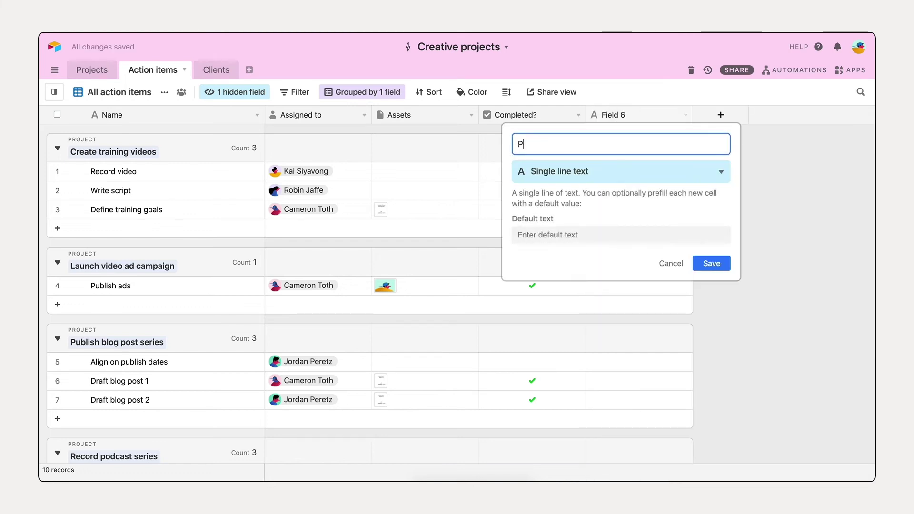
type("roject due date")
left_click(720, 171)
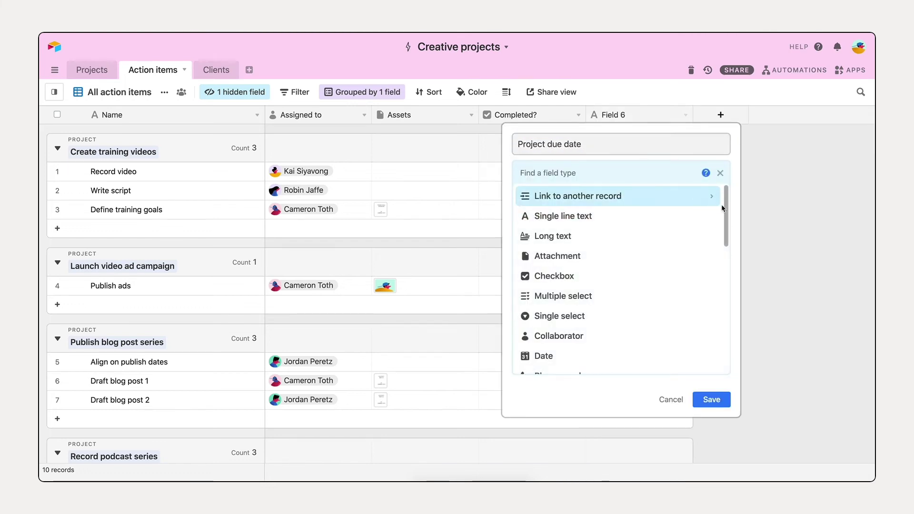
scroll(724, 233, "down", 2)
scroll(727, 232, "down", 5)
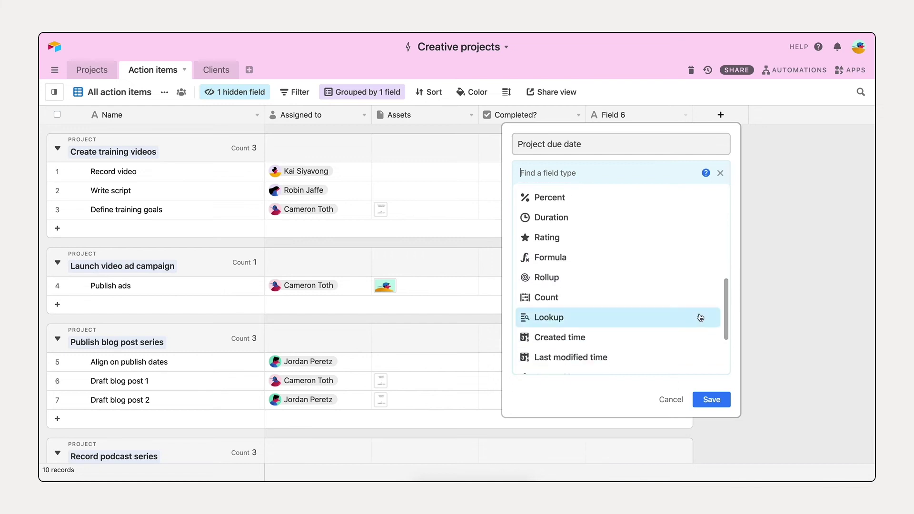
left_click(699, 318)
left_click(674, 290)
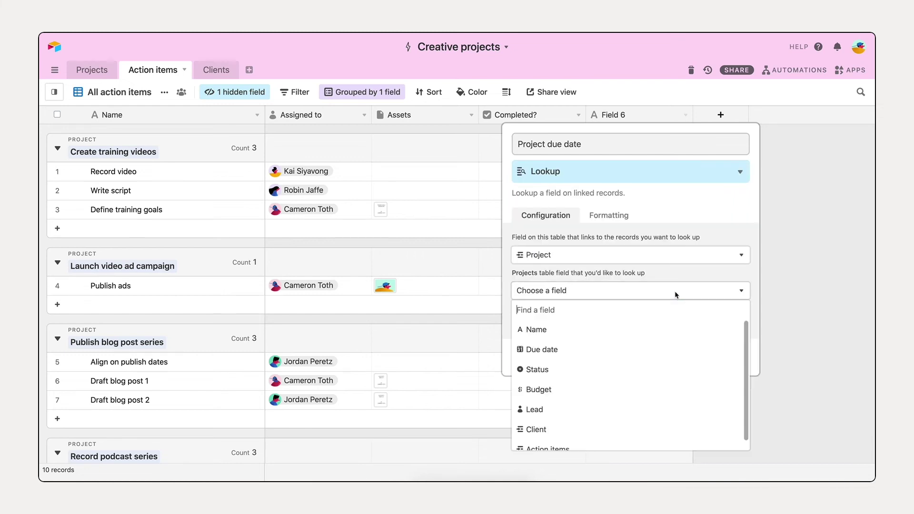
left_click(666, 349)
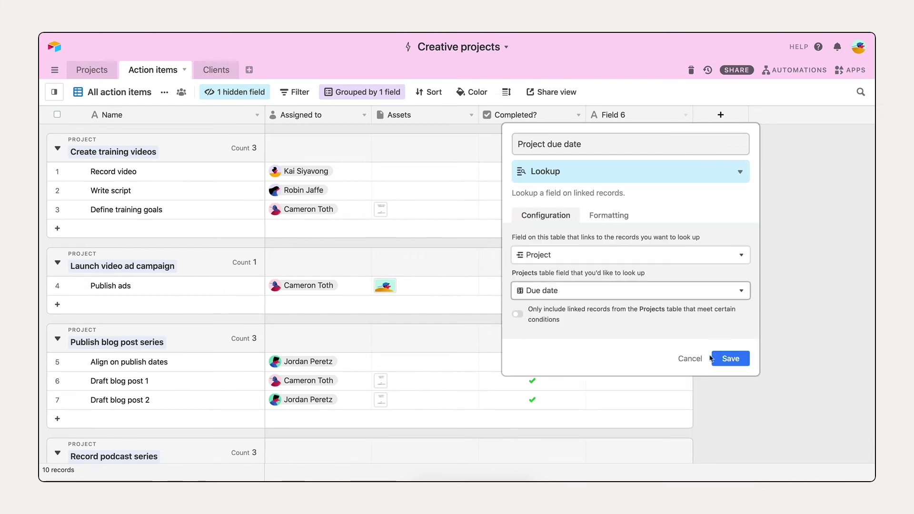
left_click(730, 358)
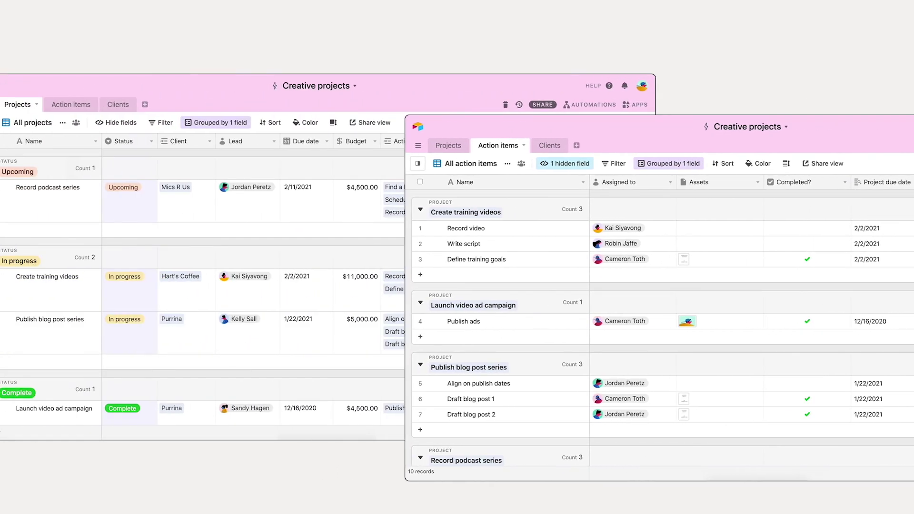
Change Create training videos' due date to February 16, 2021 in the date picker
left_click(302, 279)
left_click(302, 279)
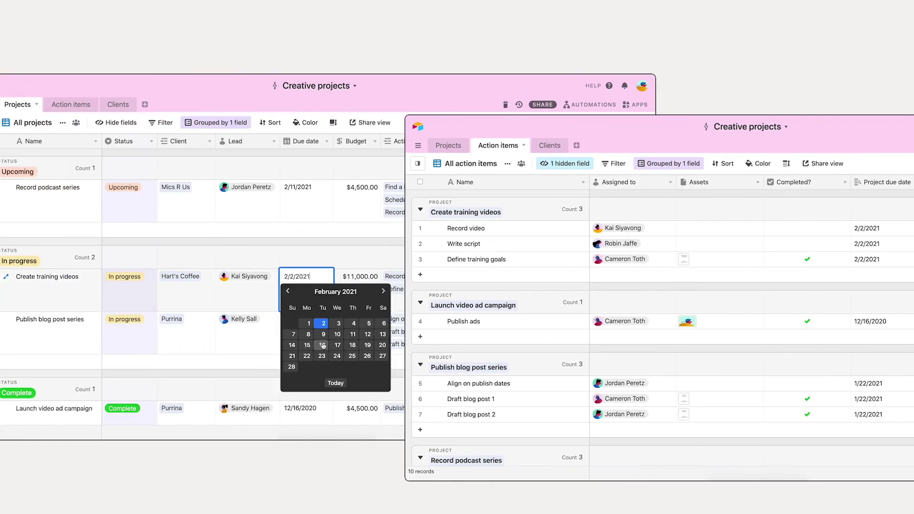
left_click(322, 346)
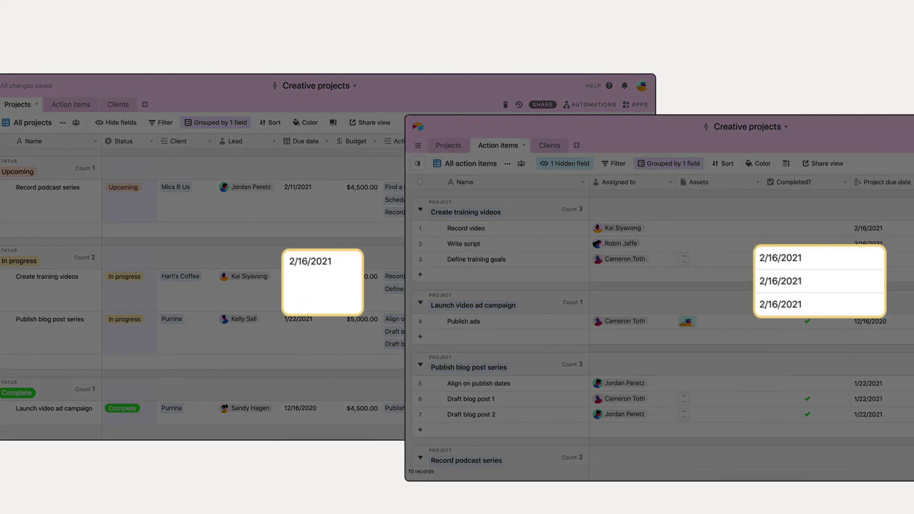